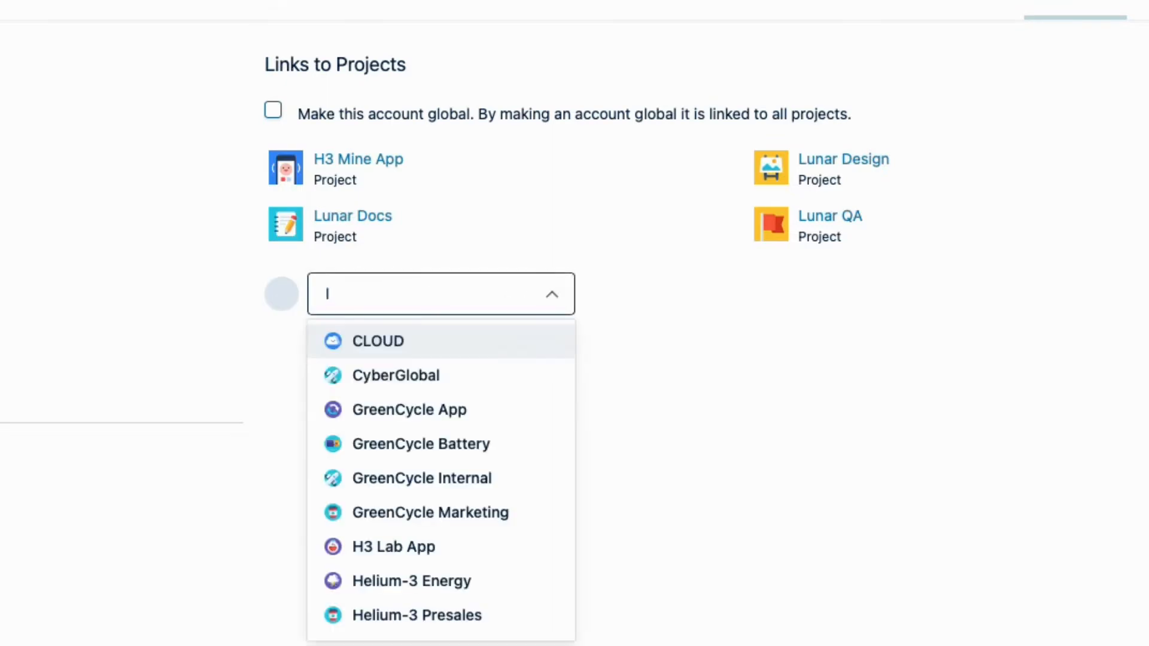
Step: Open the linked H3 Mine App project from the account's project links and go to the Accounts page in its settings
click(640, 561)
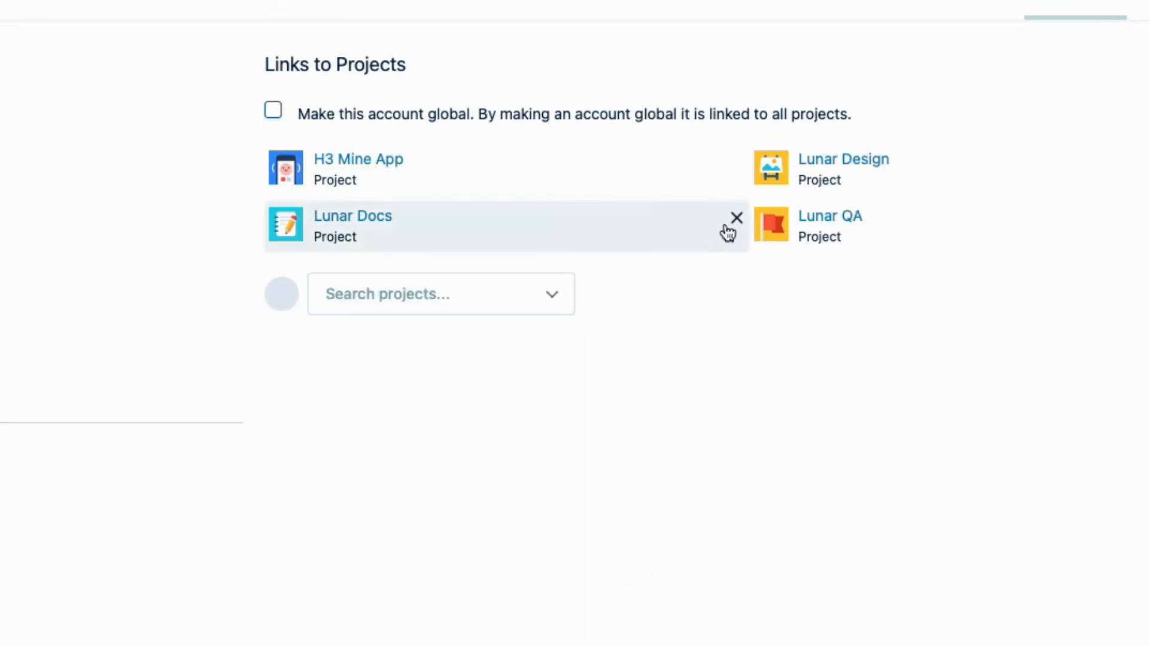
mouse_move(726, 177)
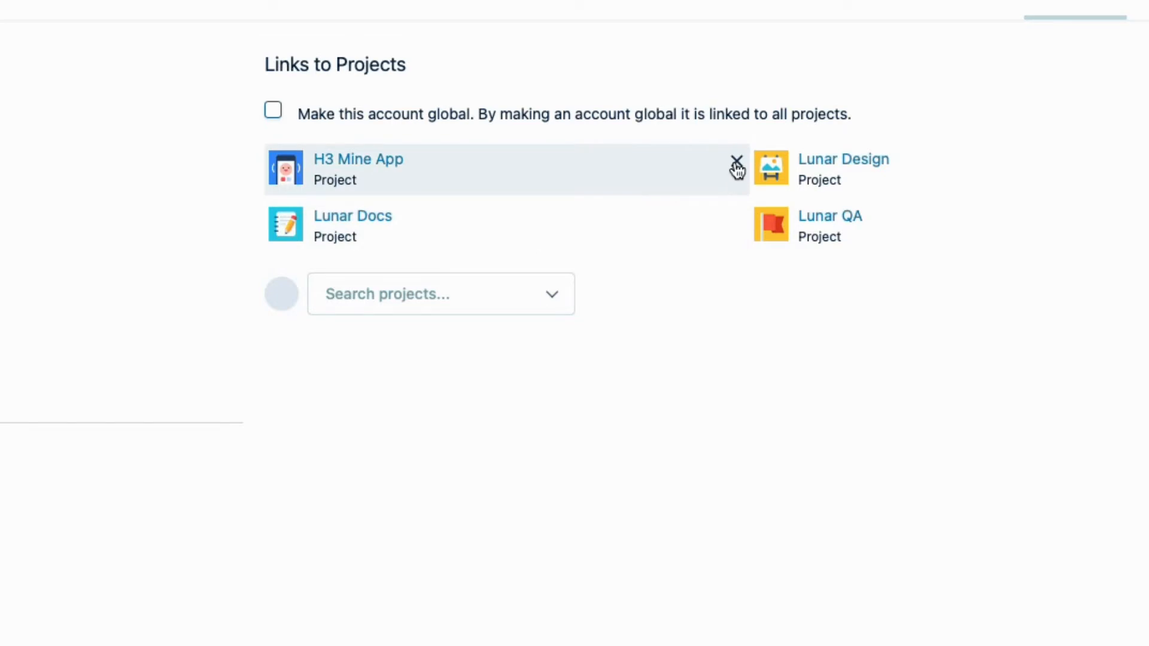
click(354, 166)
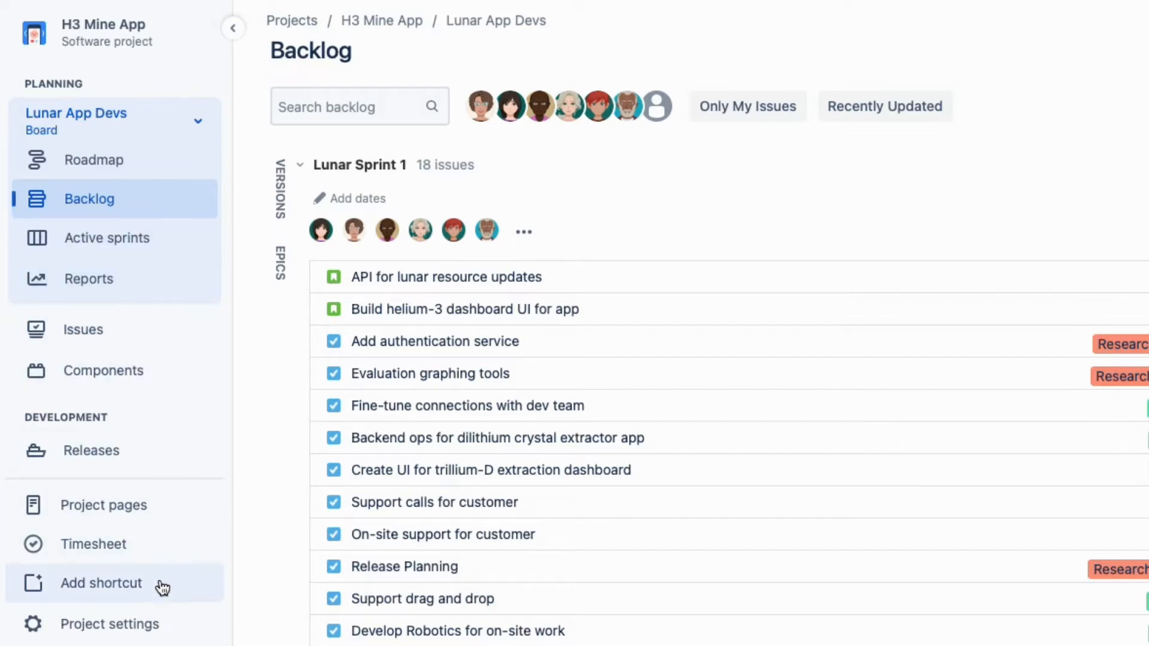
click(200, 626)
click(134, 580)
scroll(133, 580, down, 2)
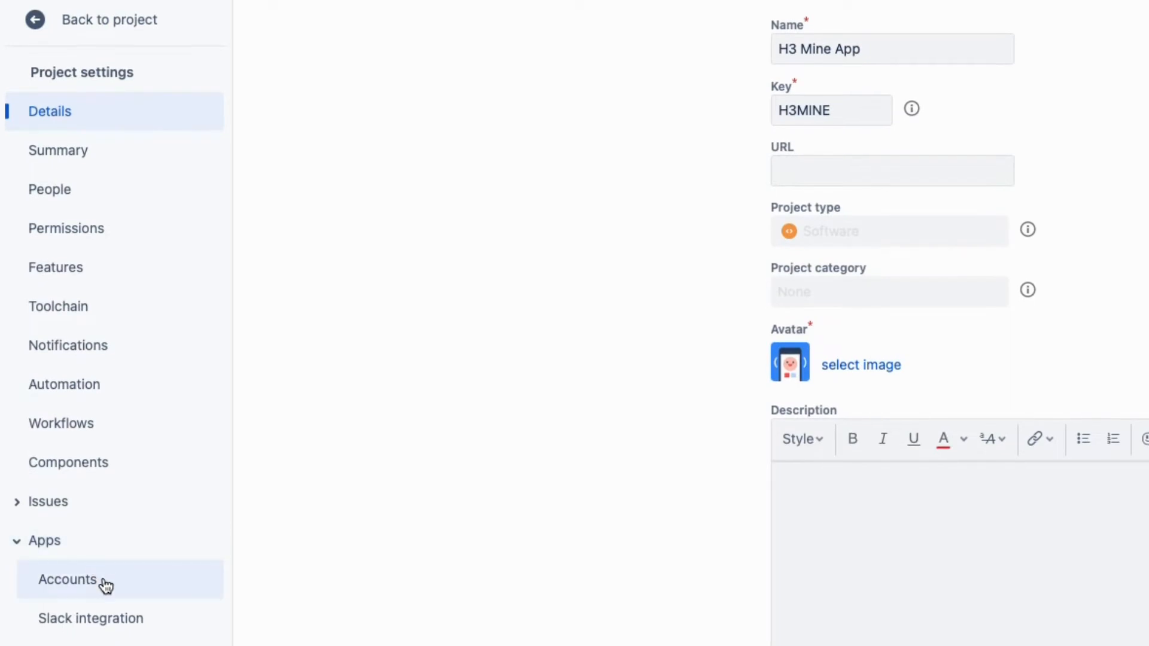
click(103, 580)
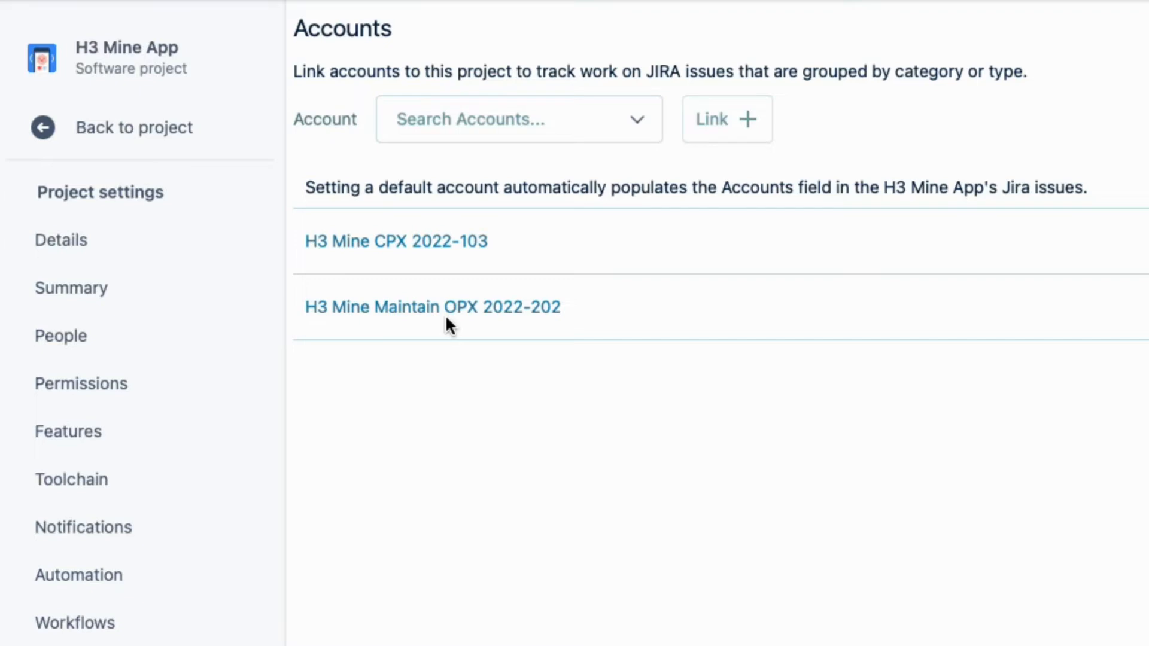
Step: Link the Clone Resources (CLONESRUS) account to the H3 Mine App project, then delete that link
click(638, 117)
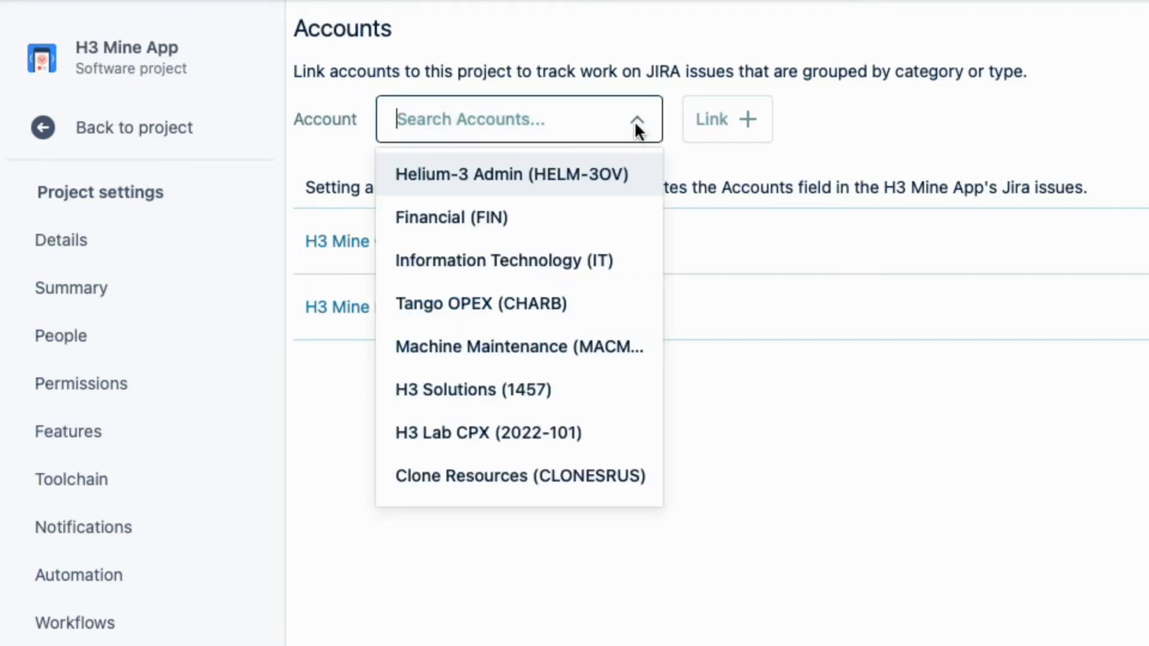
click(582, 477)
click(722, 121)
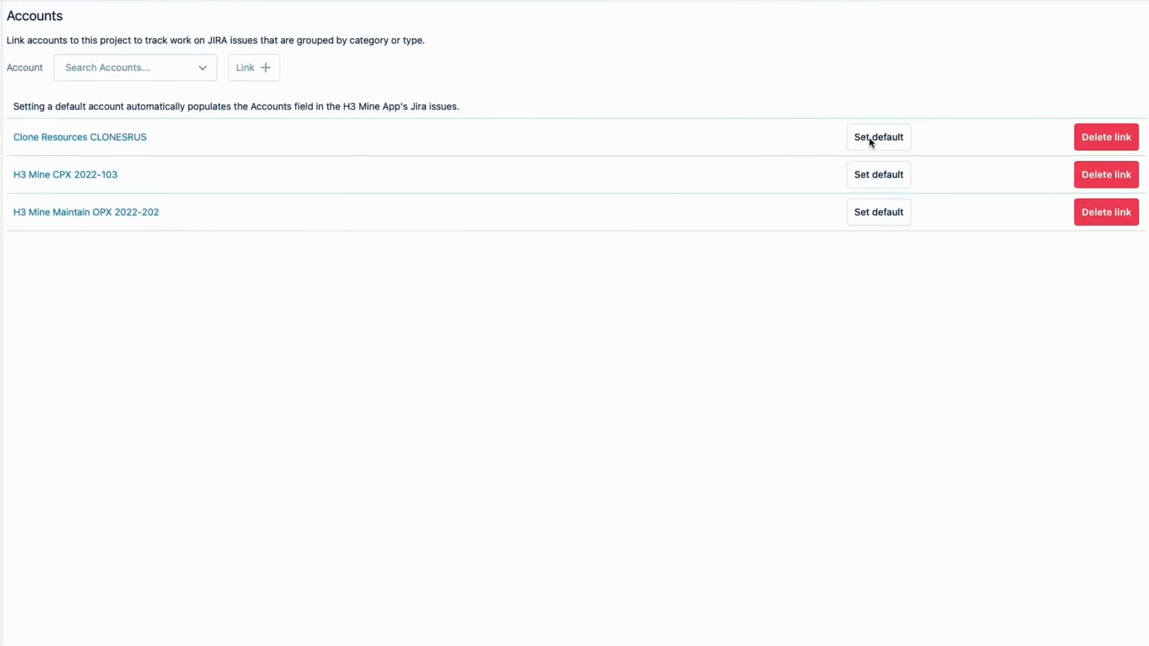
click(1105, 139)
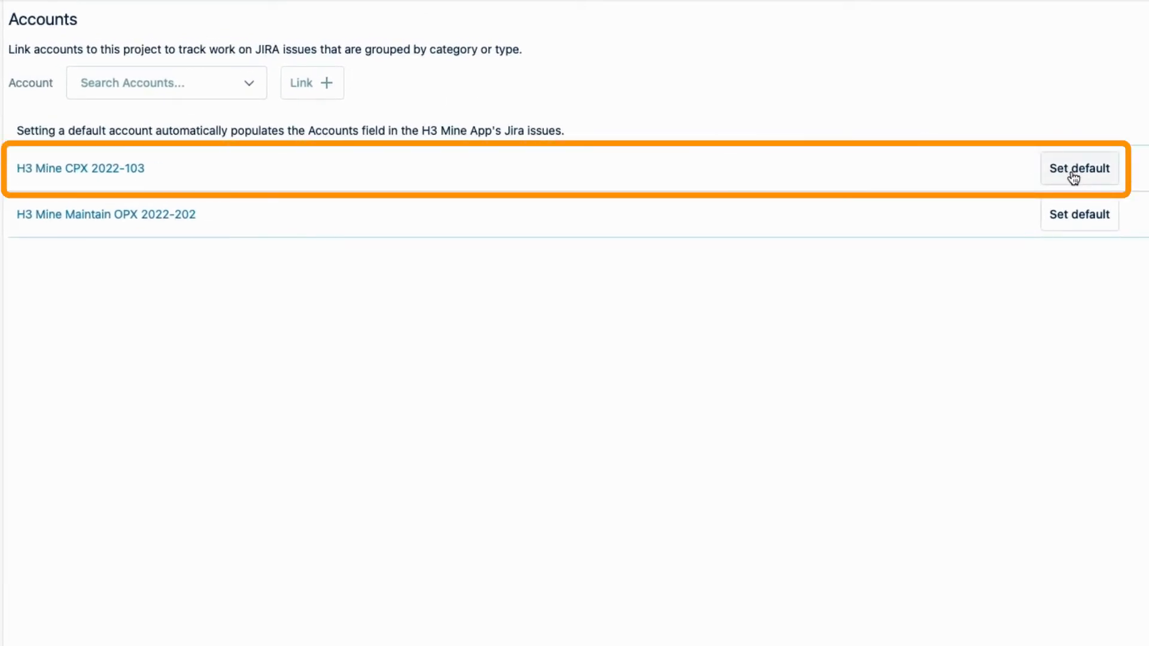
Step: Make H3 Mine CPX the default account of the H3 Mine App project and return to the project
click(1074, 169)
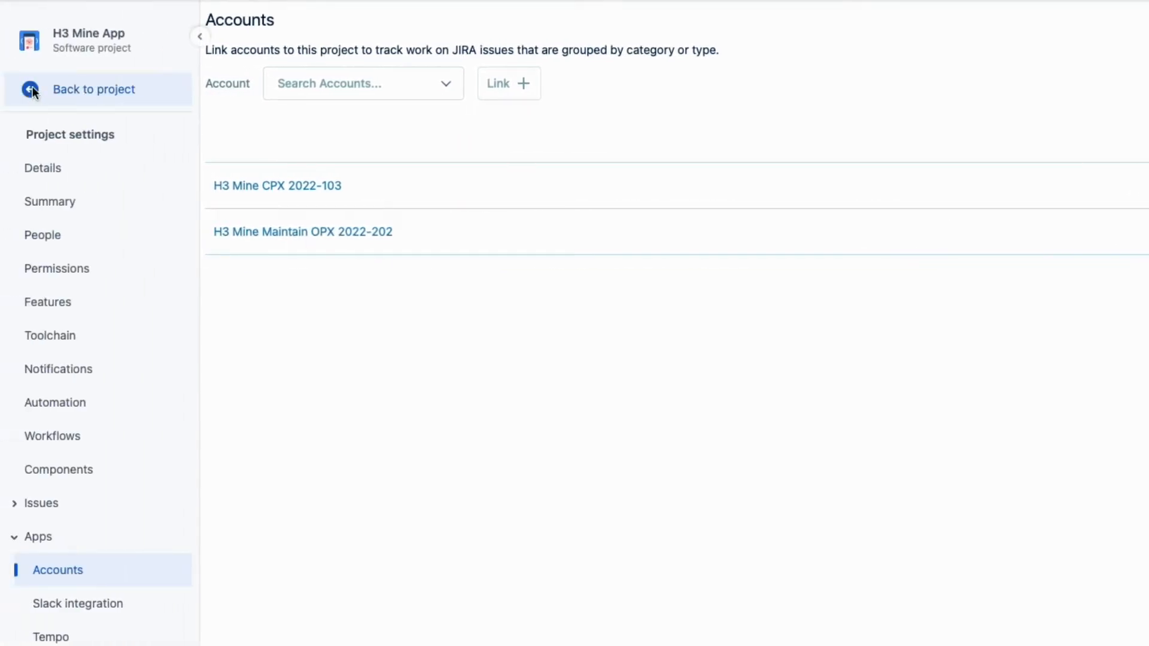
click(32, 89)
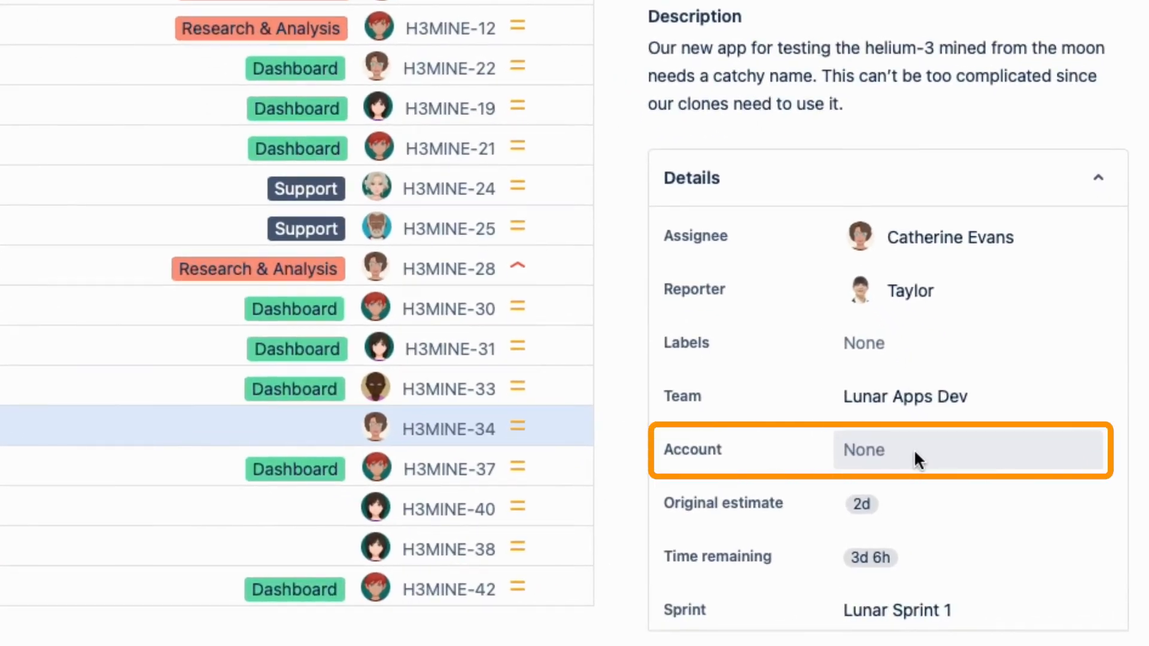
Step: Set the account of issue H3MINE-34 to H3 Mine CPX
click(1086, 448)
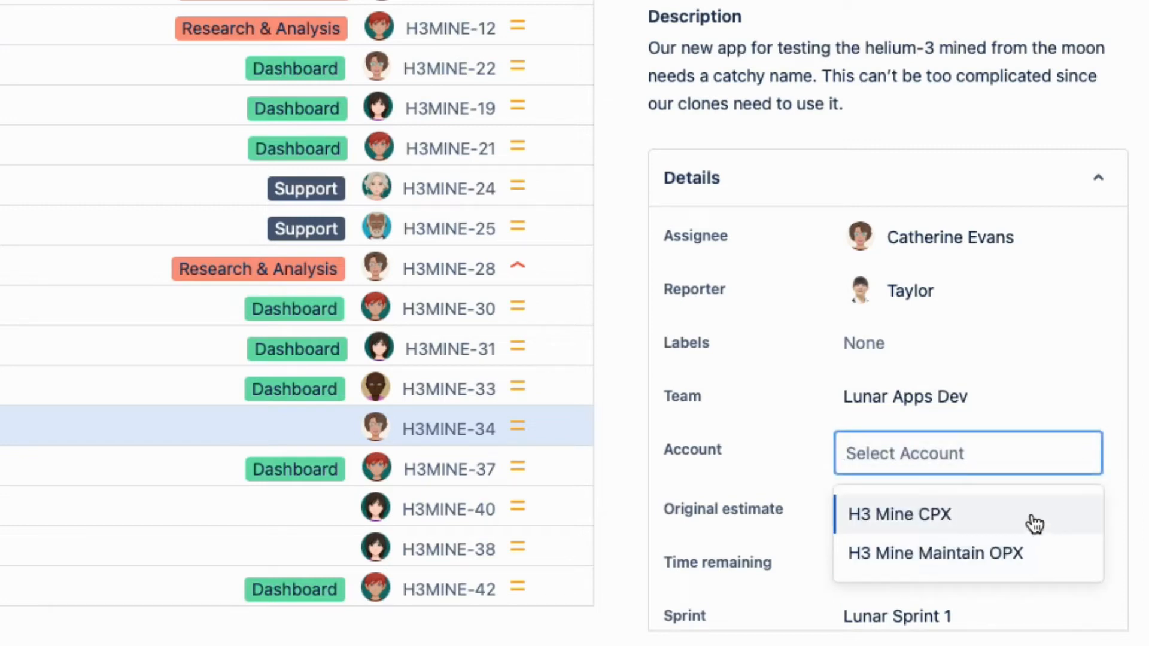
click(958, 516)
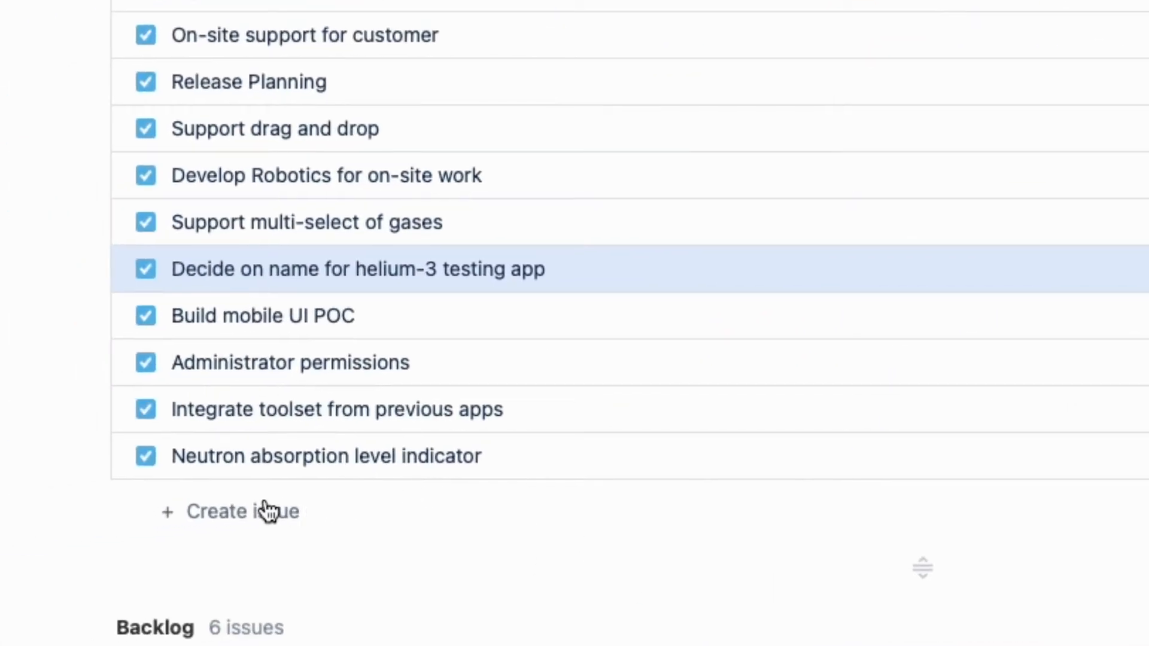
Step: Create an issue named "Electromagnetic spectrum graph" in Lunar Sprint 1 and assign it to a team member
click(270, 510)
text(Electromagnetic spectrum graph)
key(Return)
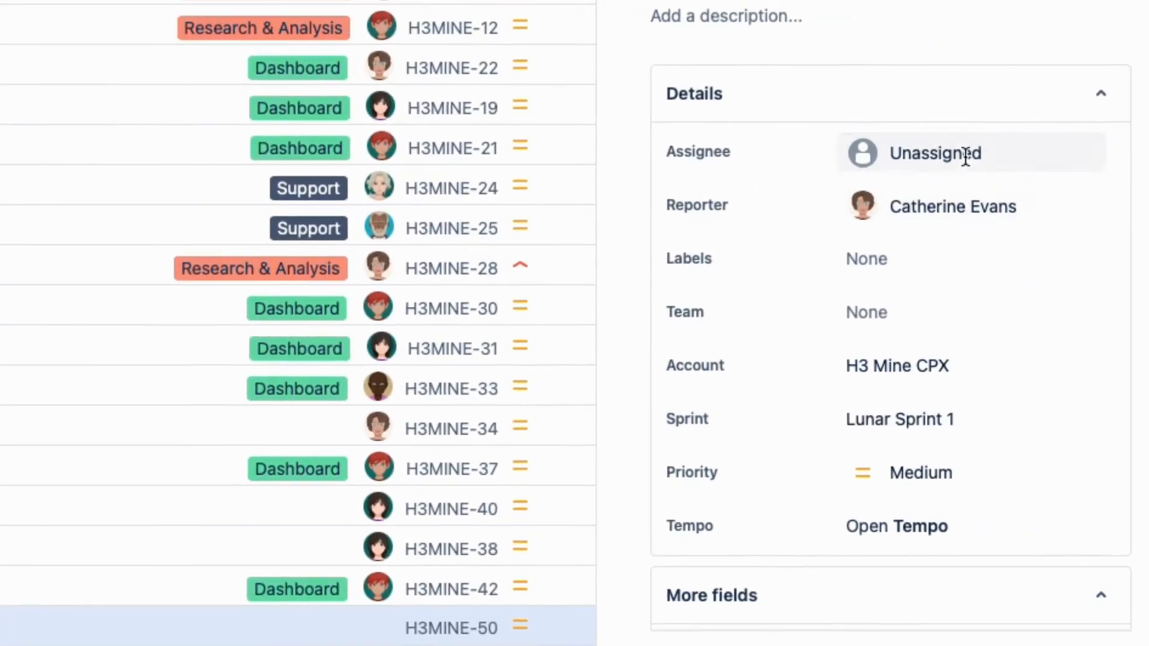
click(967, 153)
text(joh)
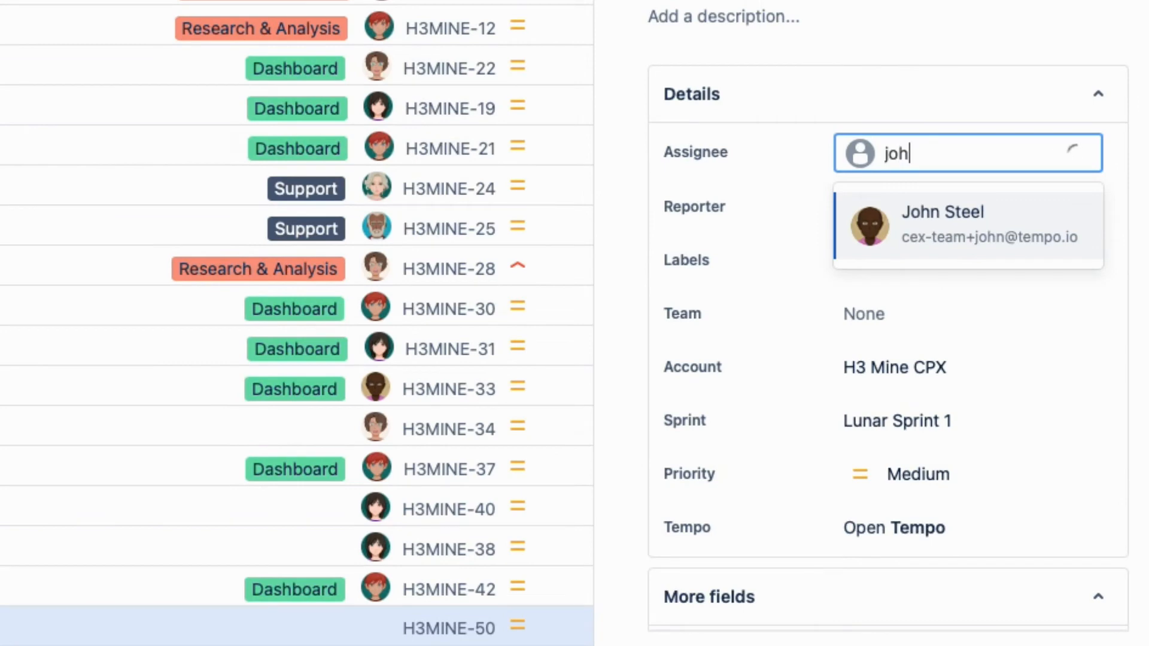
click(952, 228)
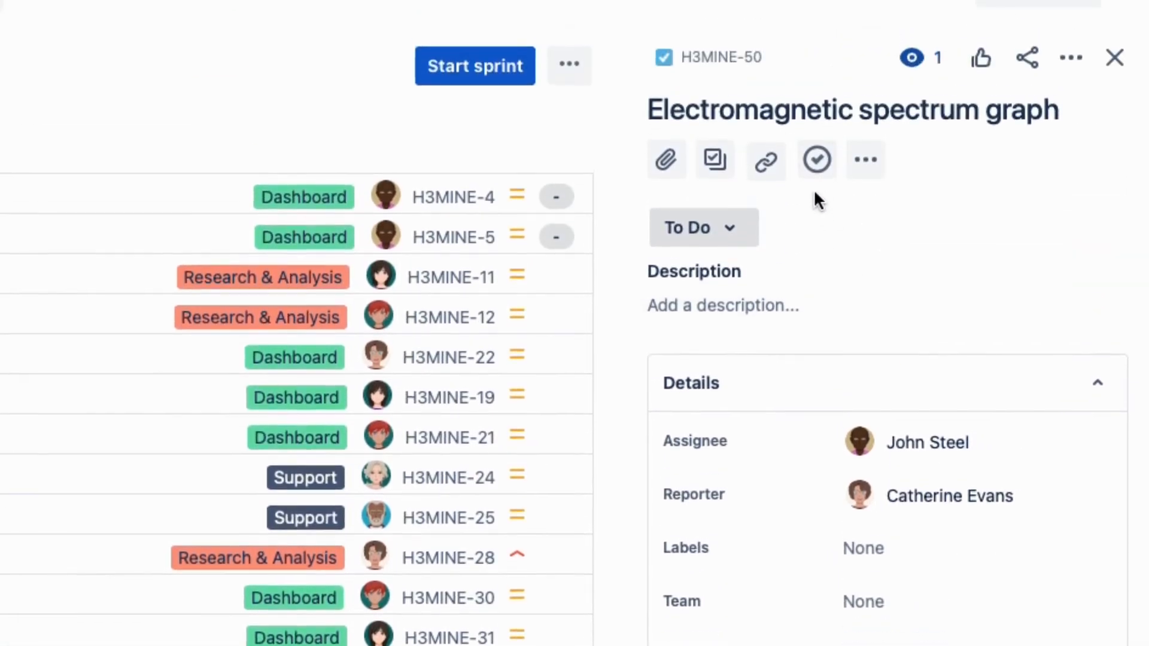
Step: Fill in a Tempo time log for the Electromagnetic spectrum graph issue with duration 4h and description "Just starting work"
click(819, 161)
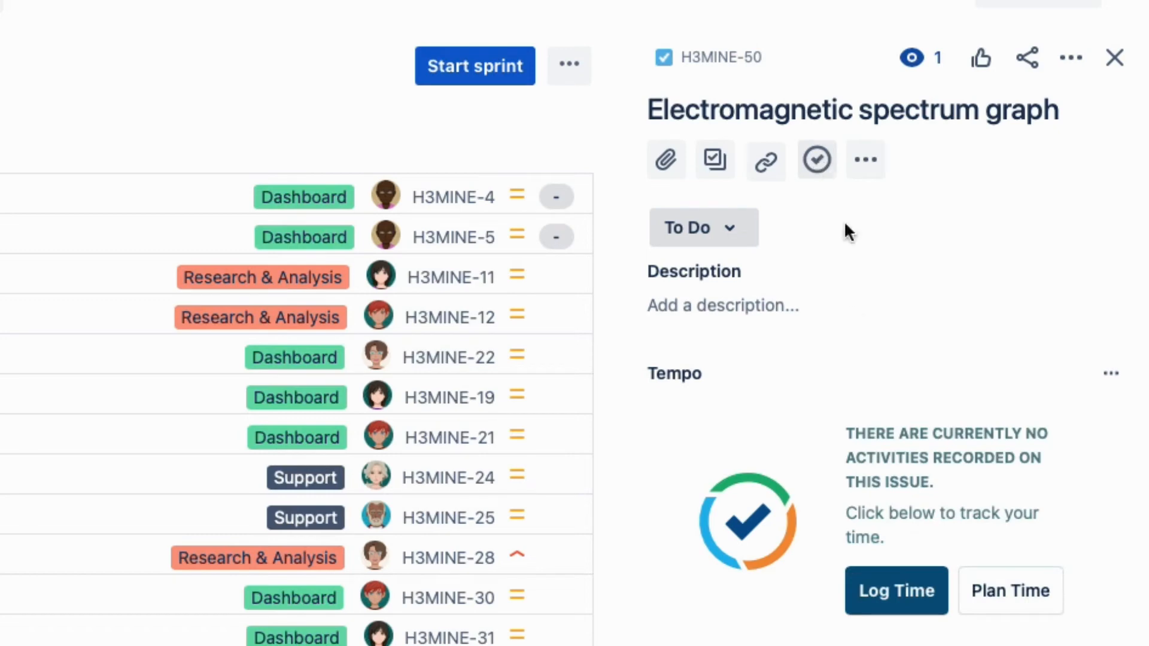
click(896, 605)
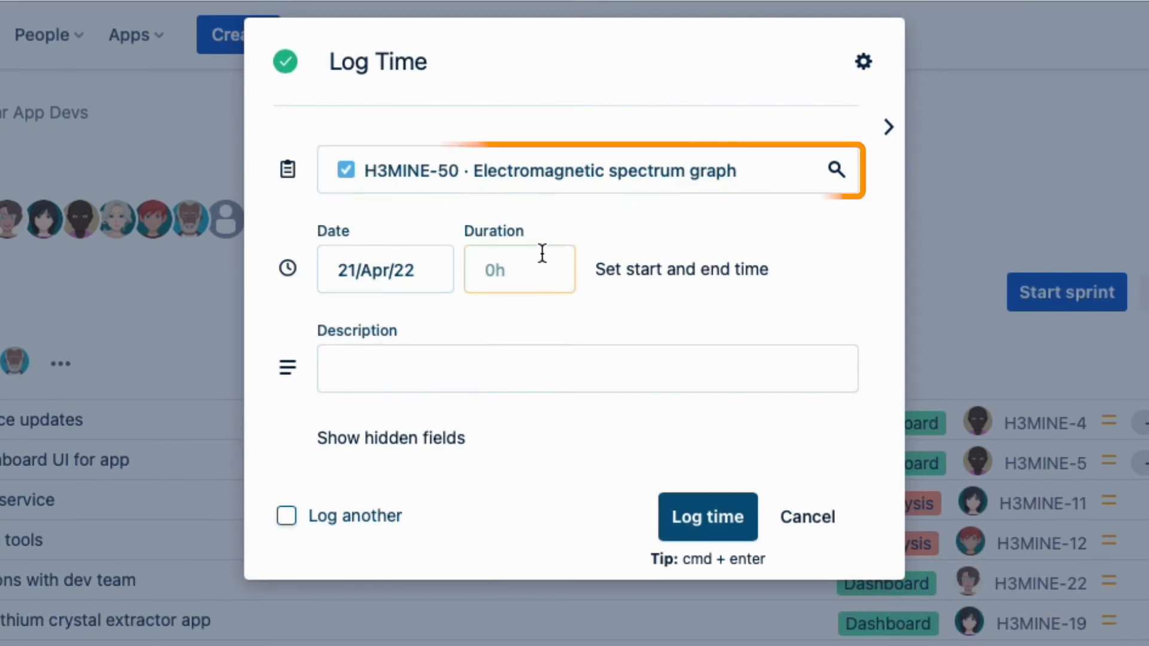
click(527, 263)
text(4h)
click(384, 357)
text(Just start)
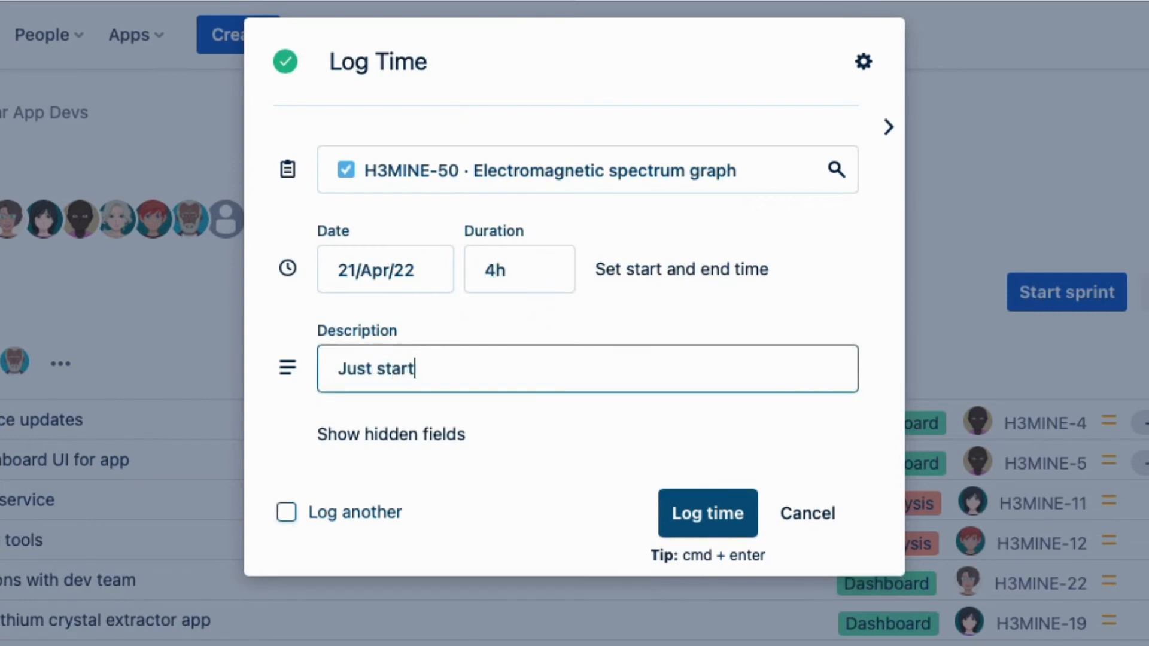
text(ing work)
Step: Reveal the hidden time log fields, set the user to the issue's assignee and submit the log
click(392, 437)
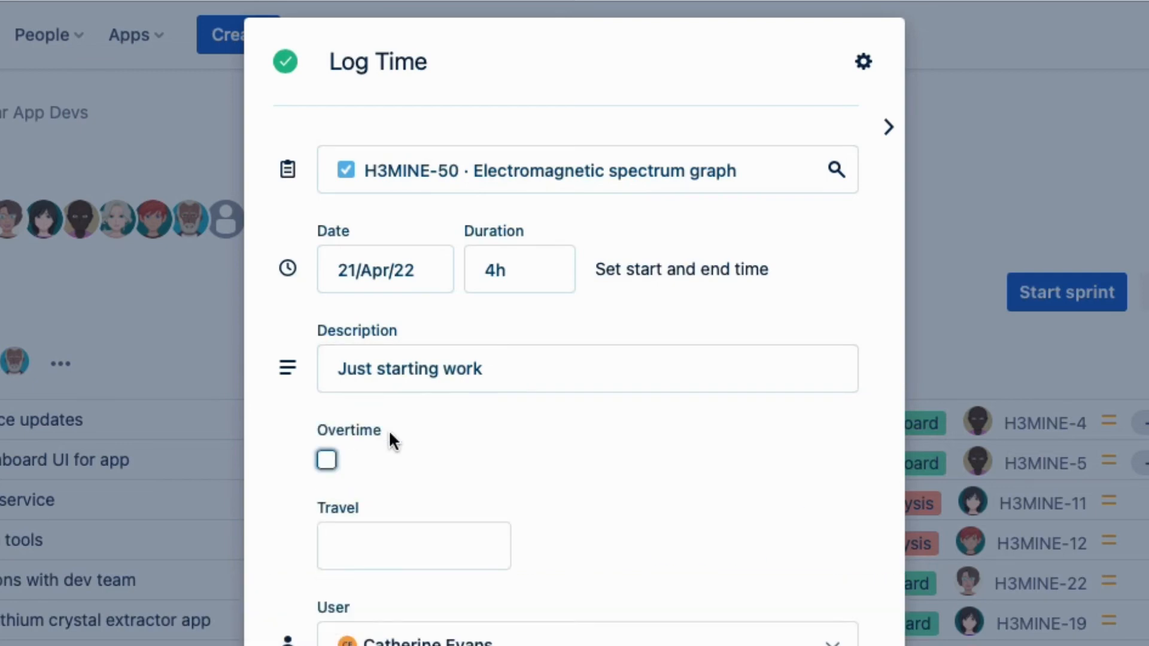
scroll(557, 455, down, 5)
click(543, 359)
text(john)
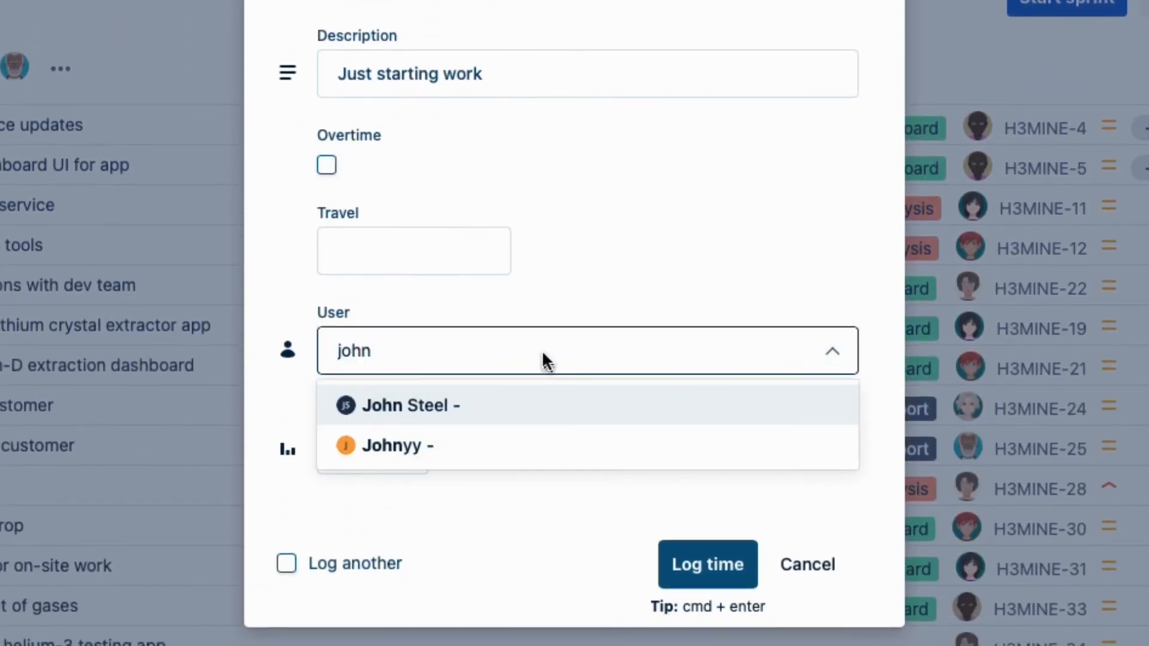
click(466, 404)
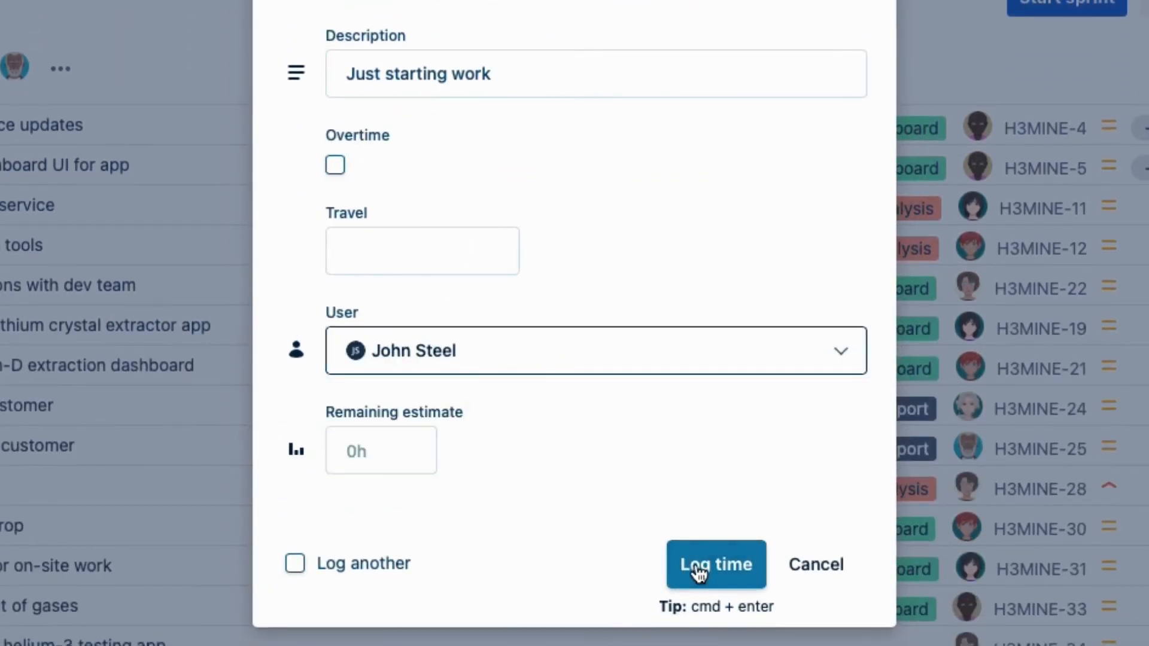
click(721, 569)
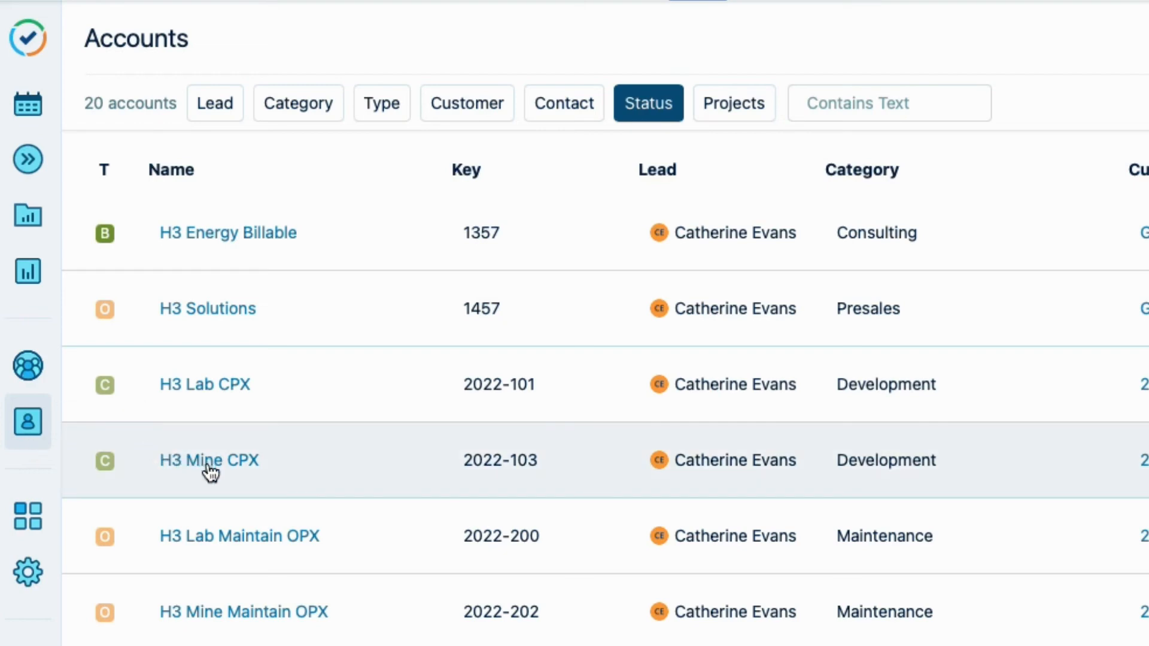
Step: Open the timesheet of the H3 Mine CPX account and move its period back to 1/Jan/22 - 31/Jan/22
click(207, 462)
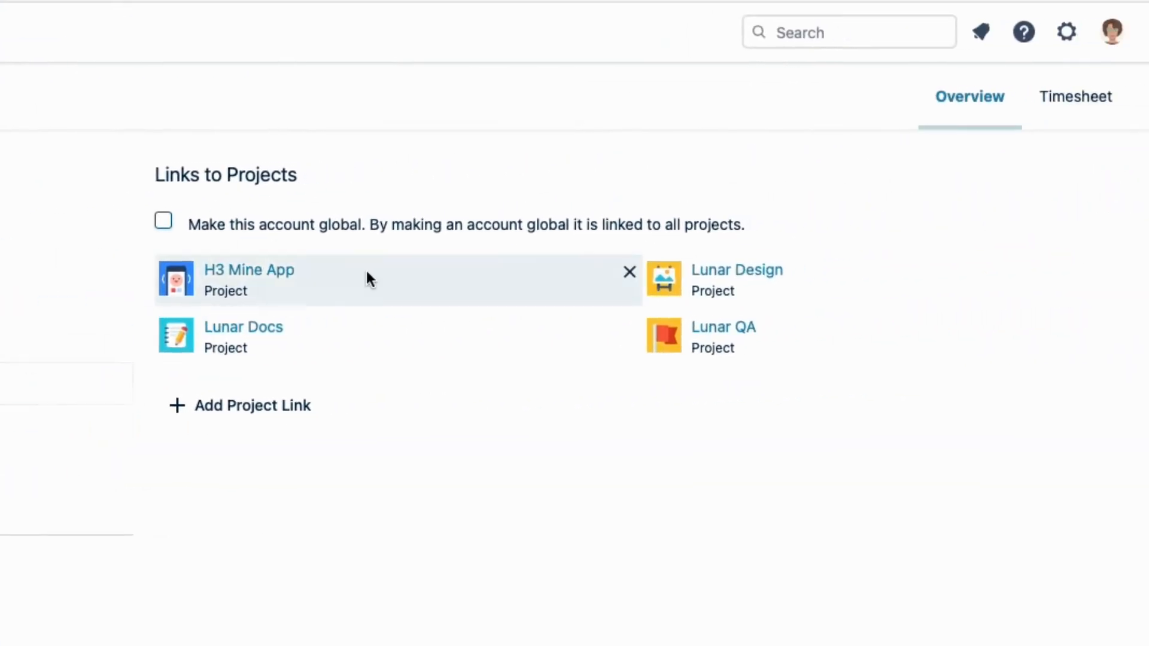
click(1074, 102)
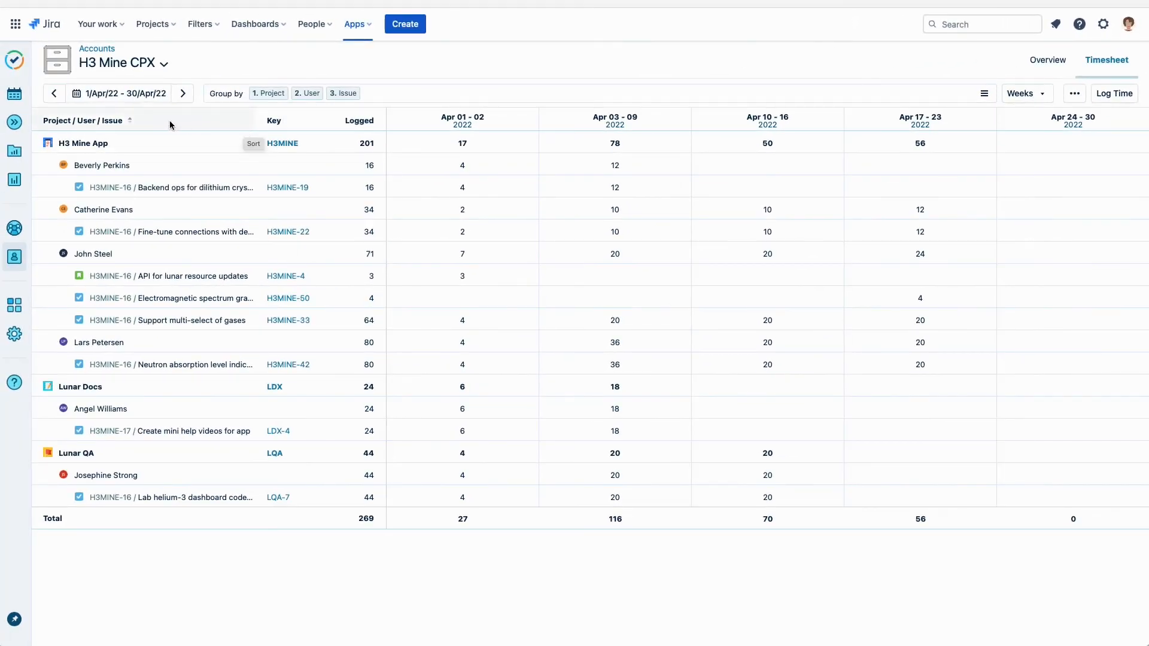
click(54, 94)
click(54, 94)
click(55, 94)
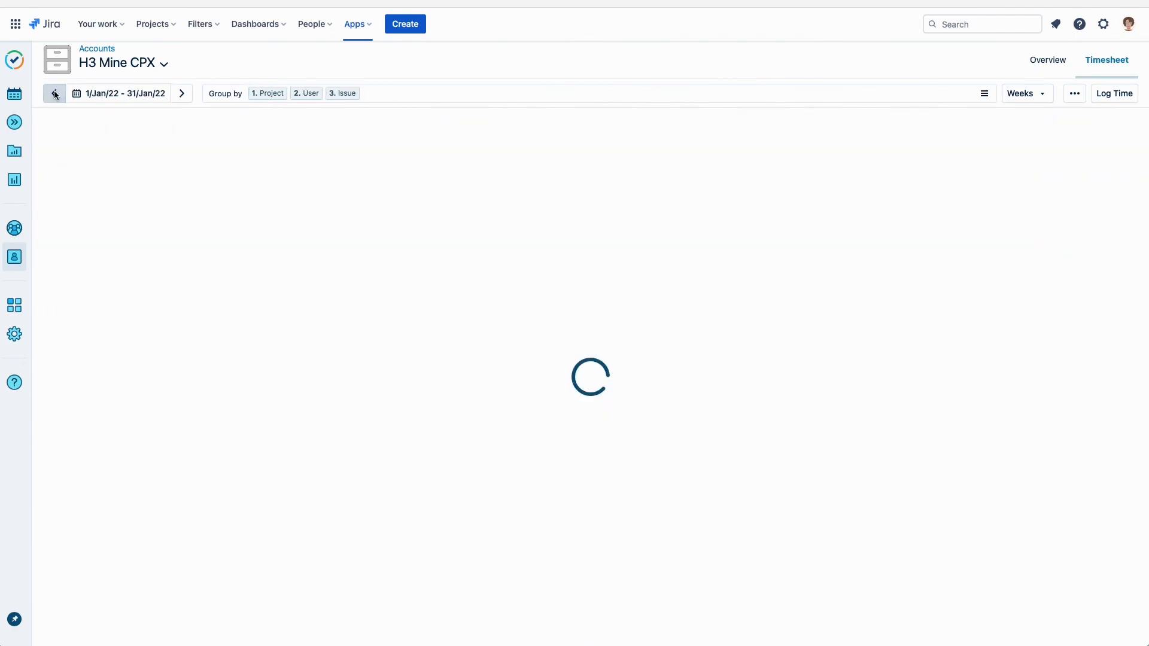